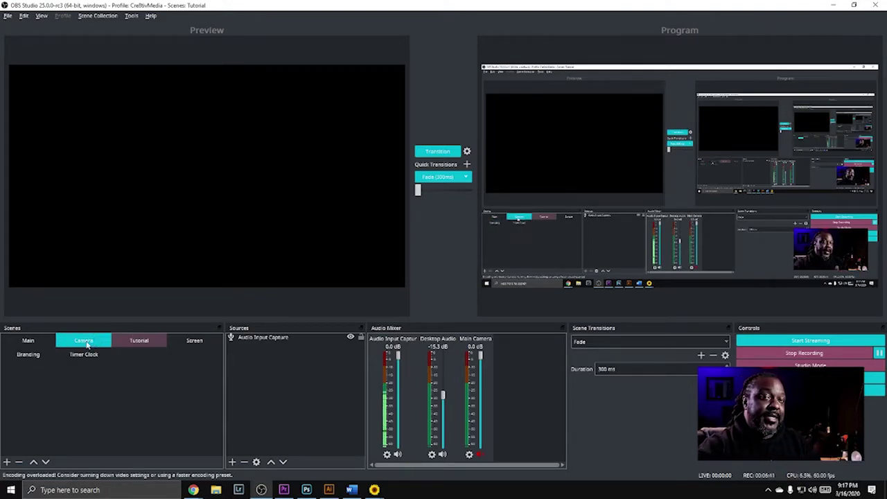
# Preview the Main scene's layout and return to the Tutorial scene
pyautogui.click(33, 344)
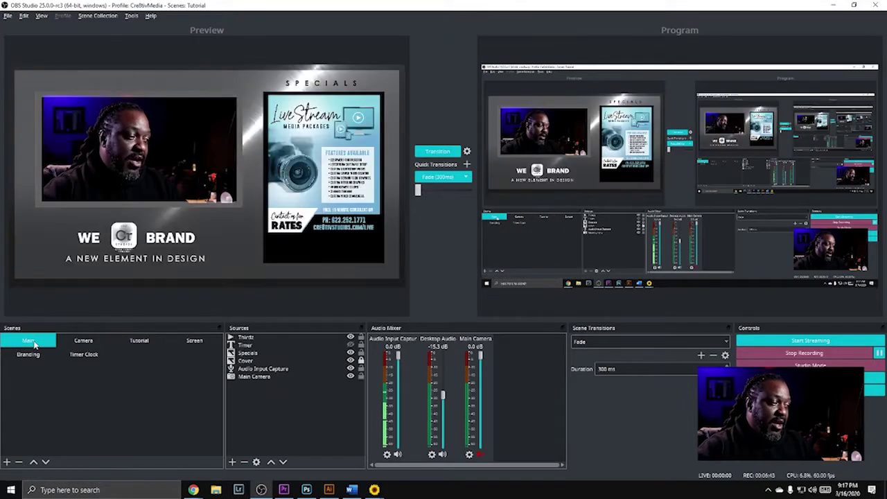
pyautogui.click(426, 154)
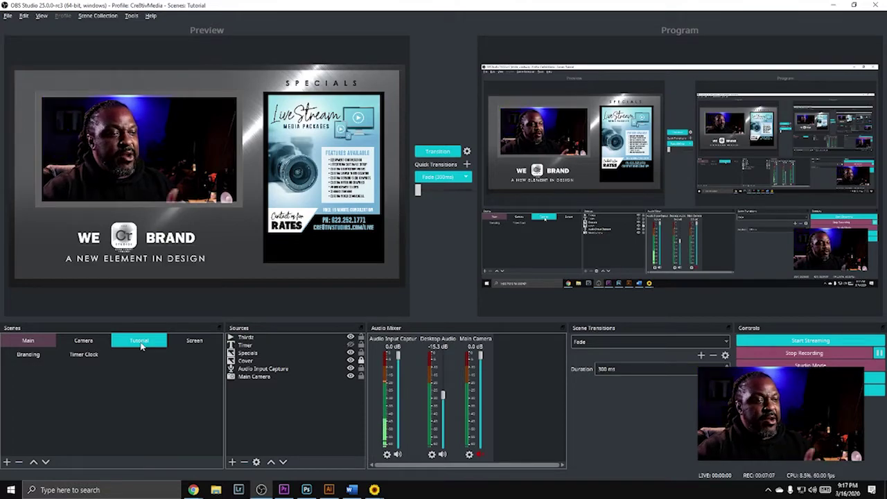
pyautogui.click(186, 344)
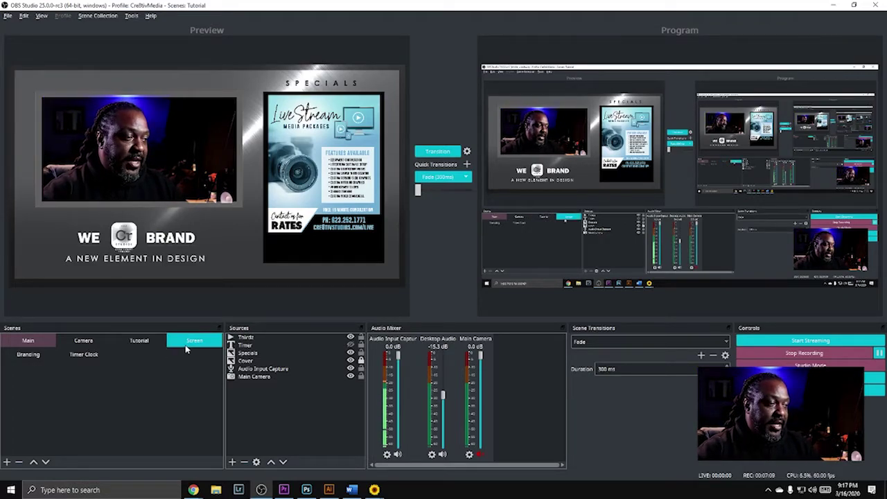
pyautogui.click(145, 342)
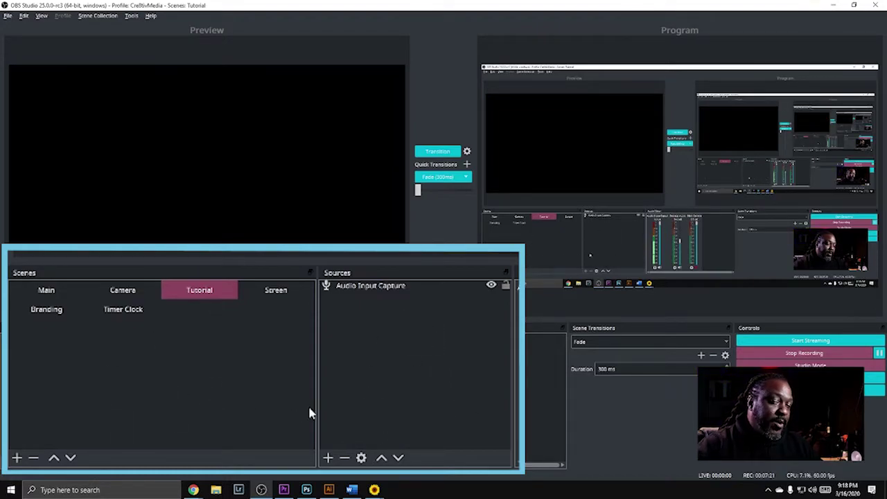
pyautogui.rightClick(193, 395)
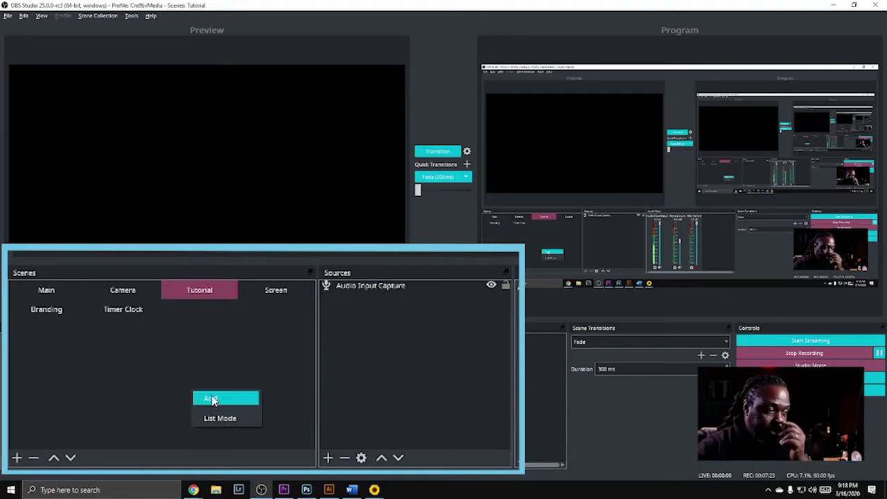
pyautogui.click(222, 343)
pyautogui.click(215, 288)
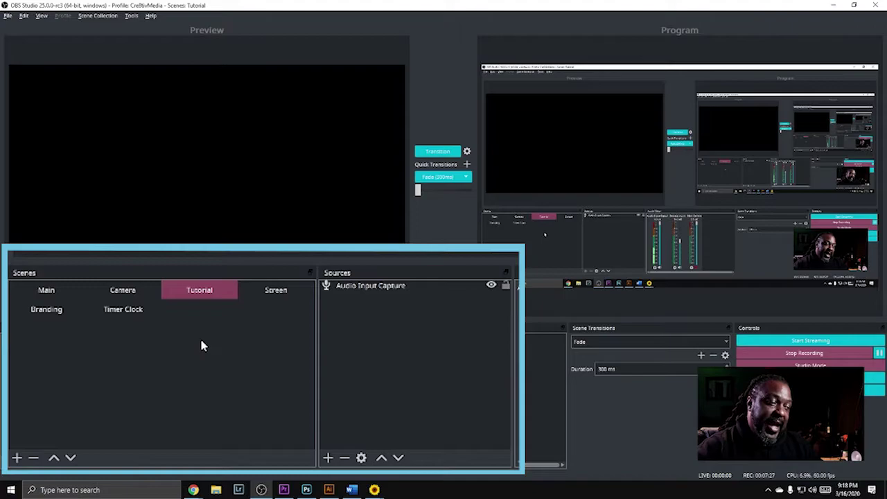
pyautogui.rightClick(146, 344)
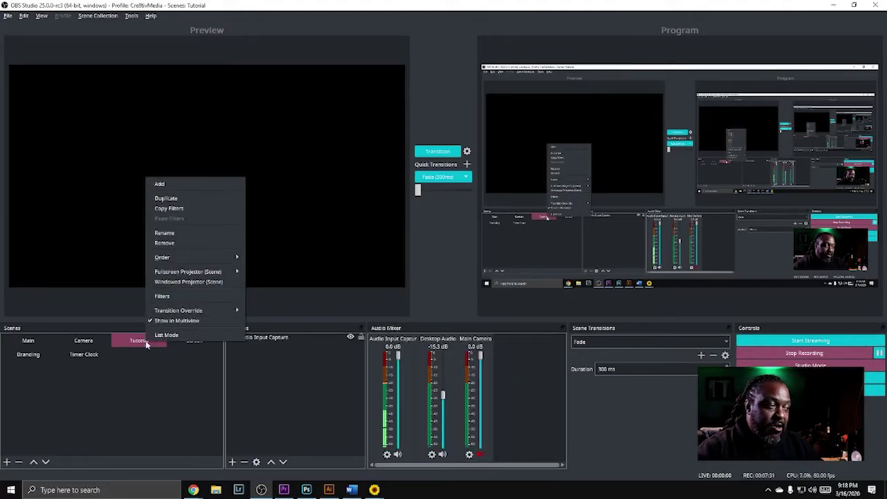
pyautogui.click(147, 390)
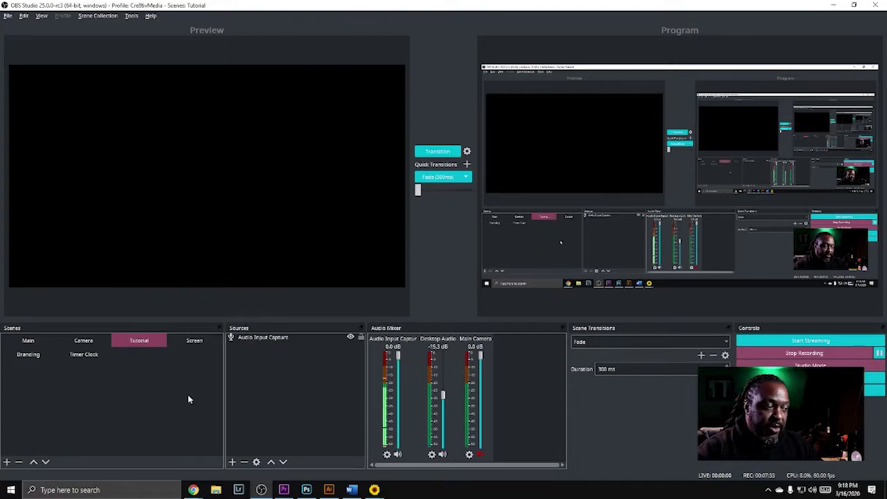
pyautogui.rightClick(283, 366)
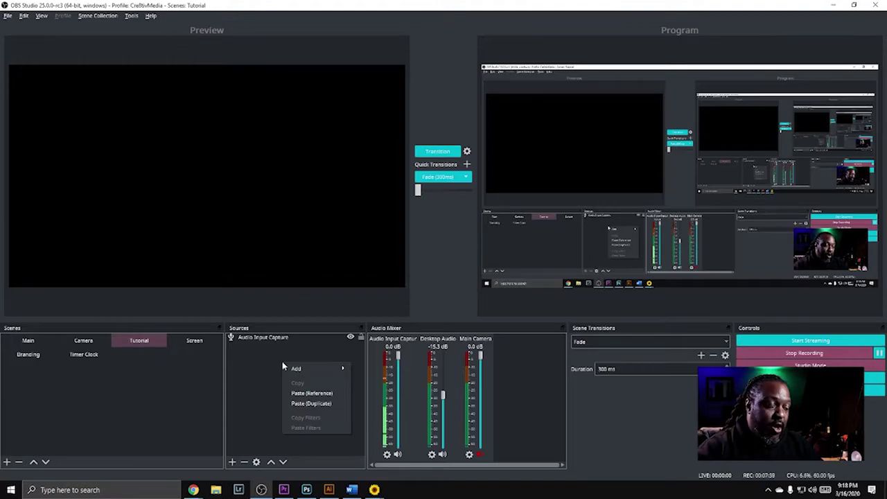
pyautogui.click(233, 463)
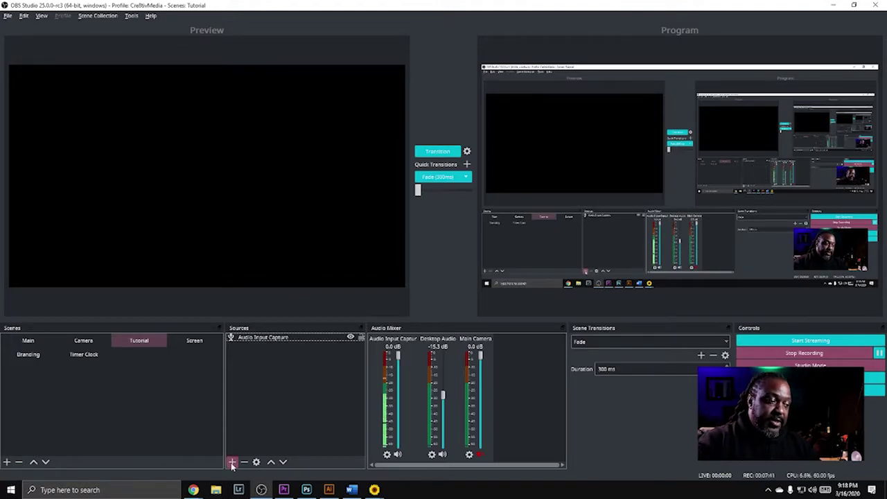
pyautogui.click(232, 463)
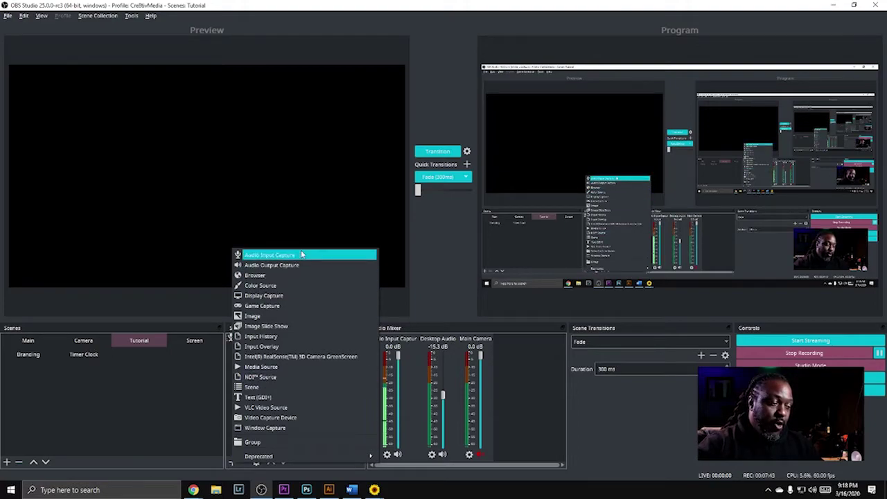
pyautogui.click(194, 388)
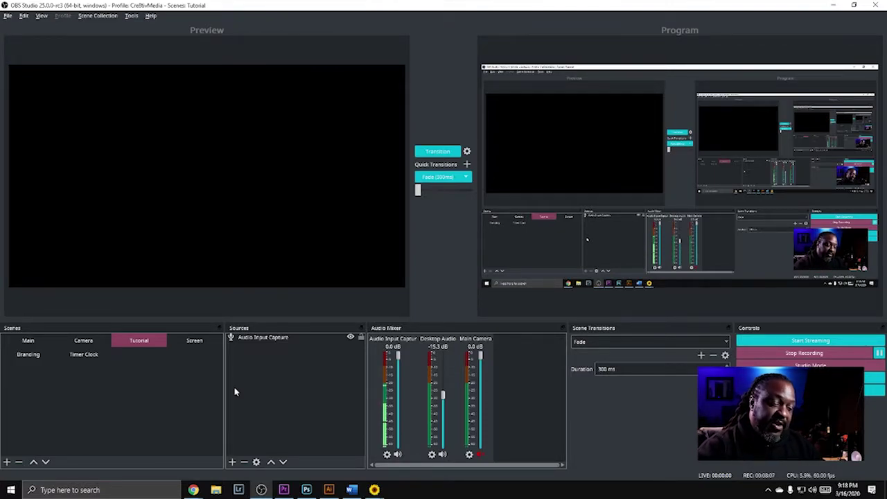
# Add the existing Main Camera video capture device to the Tutorial scene as a visible source
pyautogui.rightClick(279, 360)
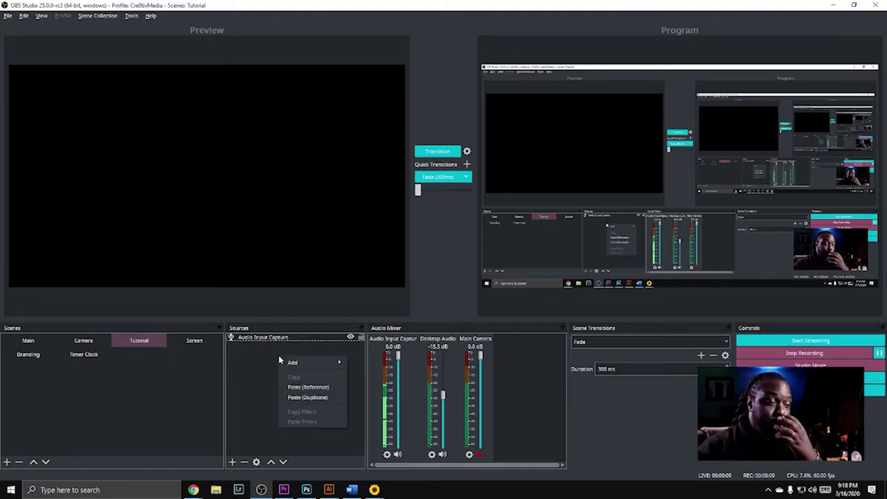
pyautogui.moveTo(325, 363)
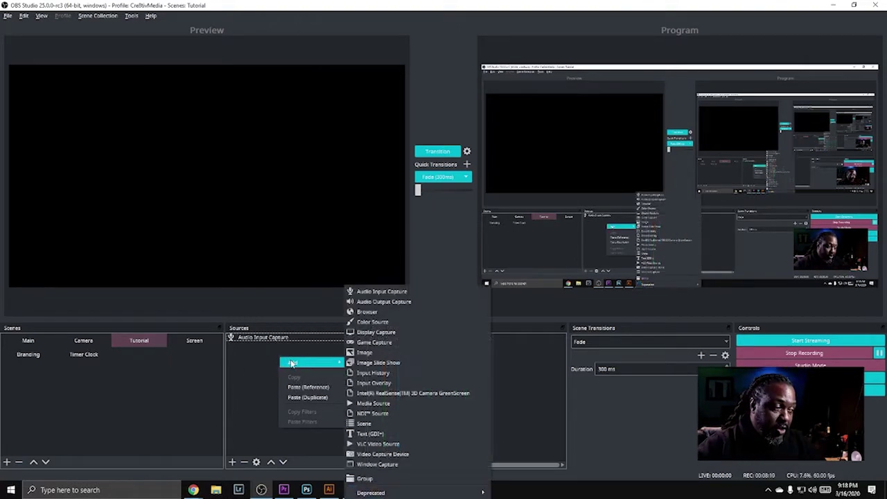
pyautogui.click(400, 453)
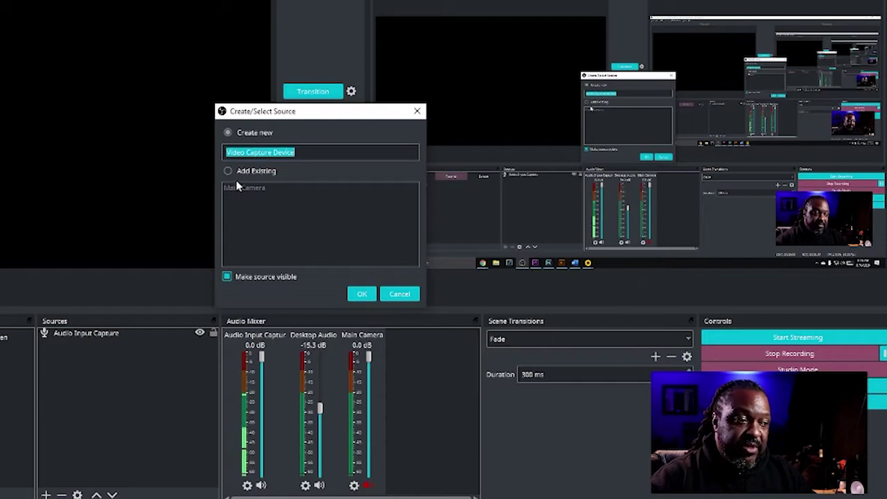
pyautogui.click(231, 171)
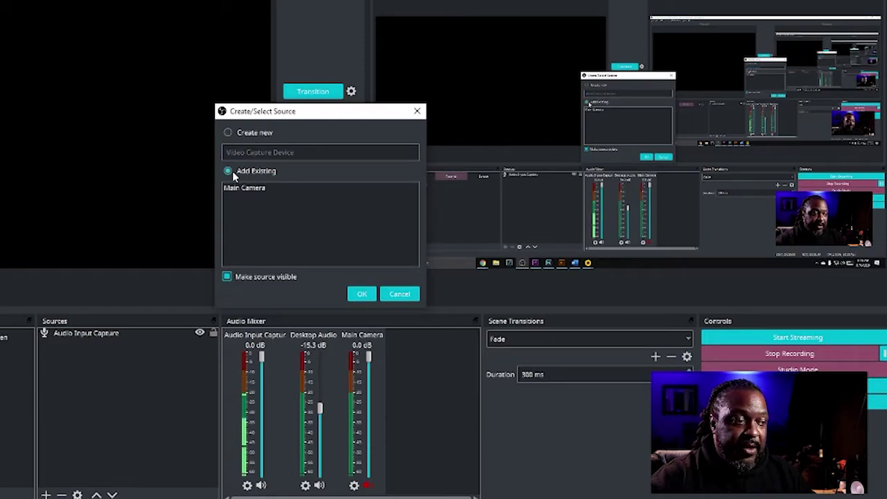
pyautogui.click(244, 188)
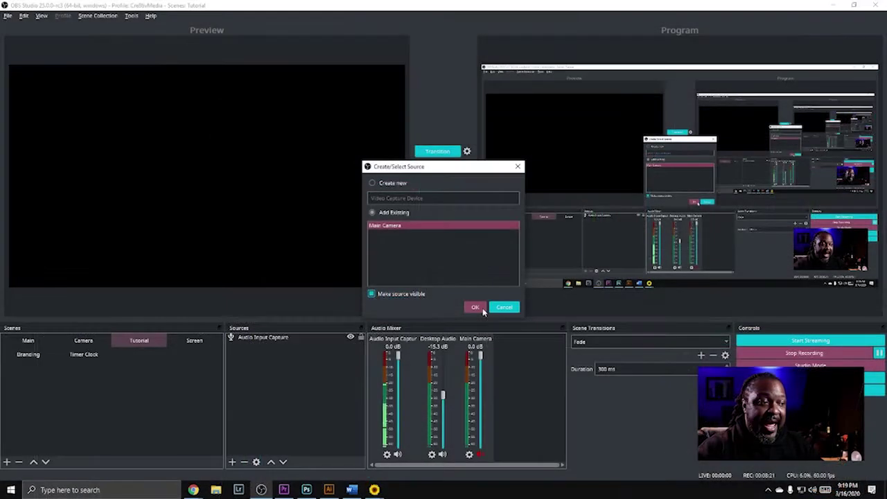
pyautogui.click(362, 294)
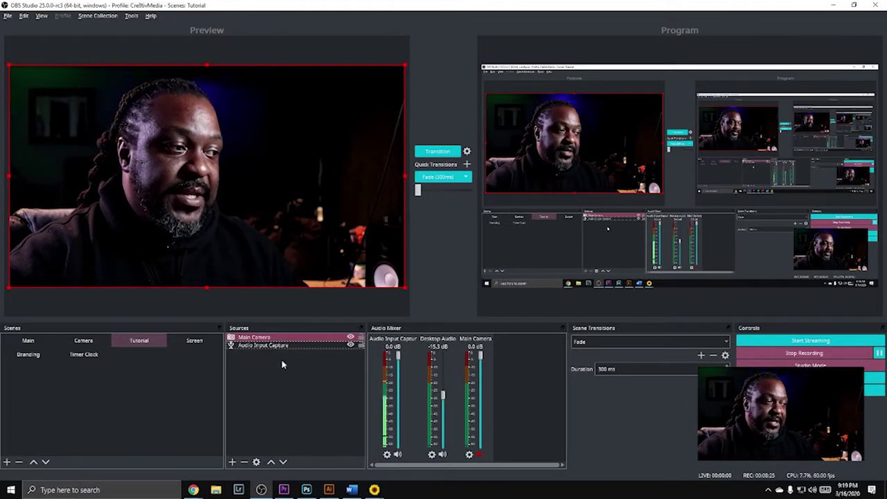
# Examine the Main Camera source's capture device, resolution, FPS and video format properties, and close them without saving
pyautogui.click(290, 337)
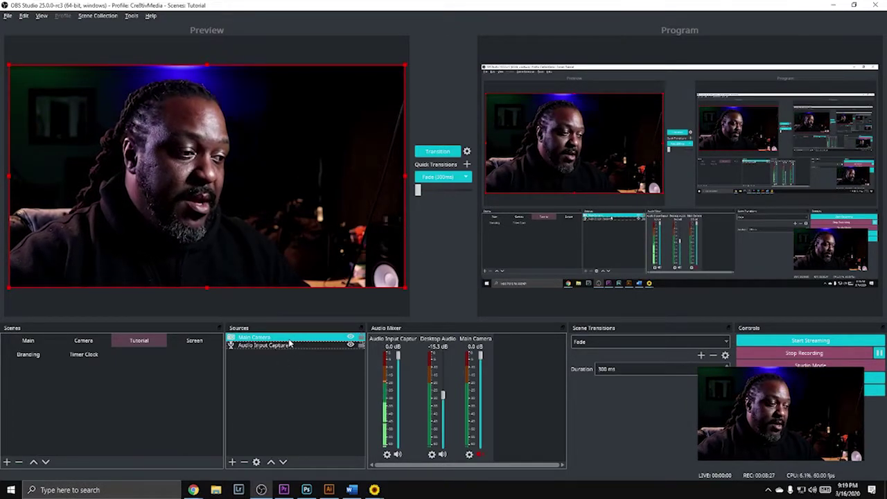
pyautogui.doubleClick(290, 339)
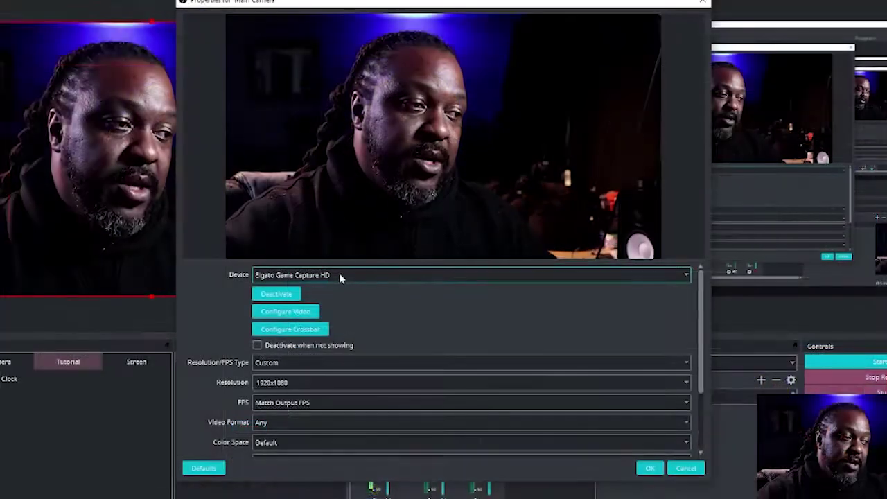
pyautogui.click(340, 276)
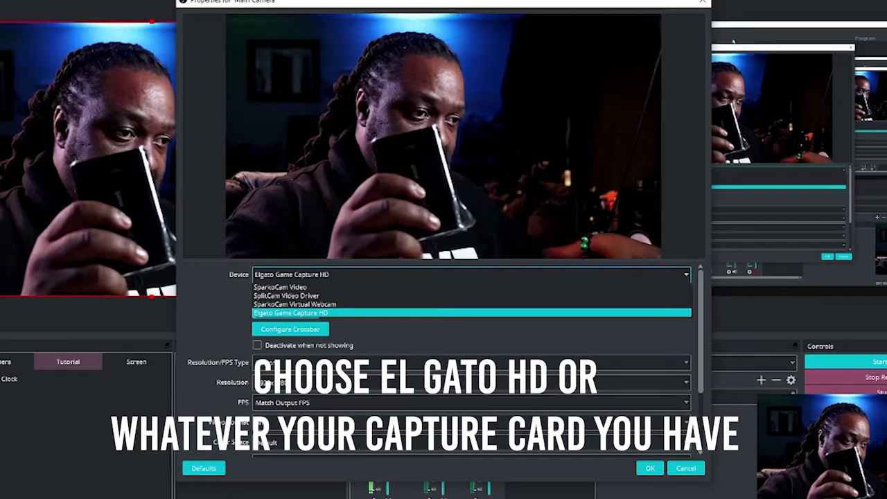
pyautogui.click(234, 12)
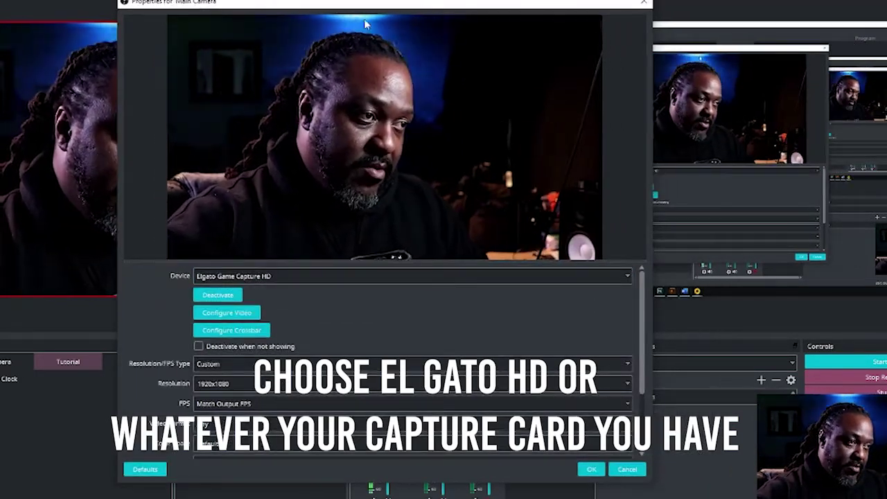
pyautogui.moveTo(434, 4); pyautogui.dragTo(231, 0)
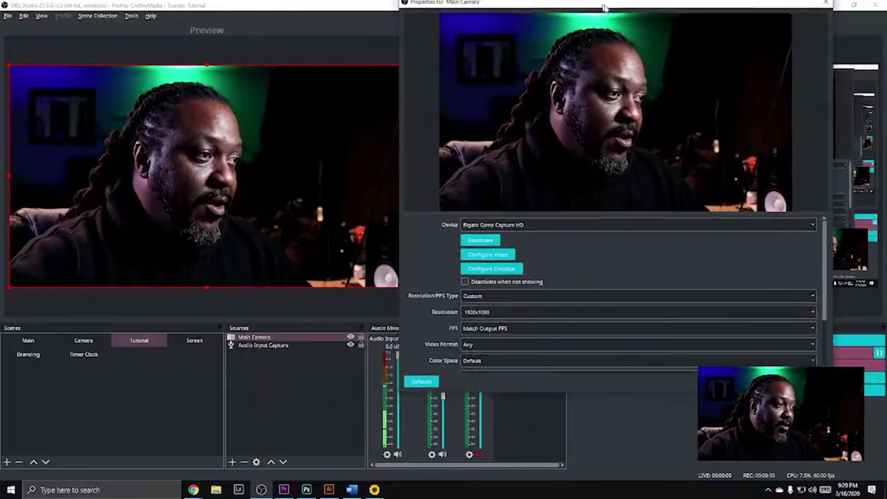
pyautogui.moveTo(604, 8)
pyautogui.mouseDown()
pyautogui.moveTo(693, 10)
pyautogui.moveTo(619, 16)
pyautogui.mouseUp()
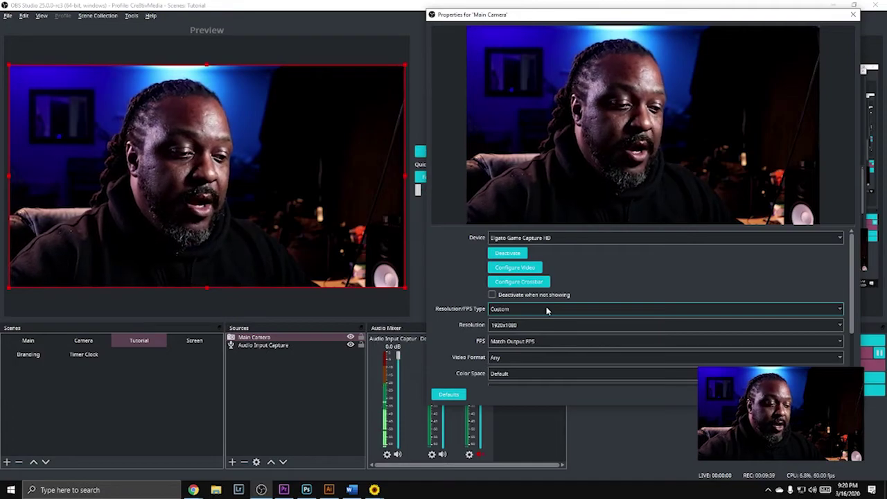
pyautogui.moveTo(605, 19); pyautogui.dragTo(223, 38)
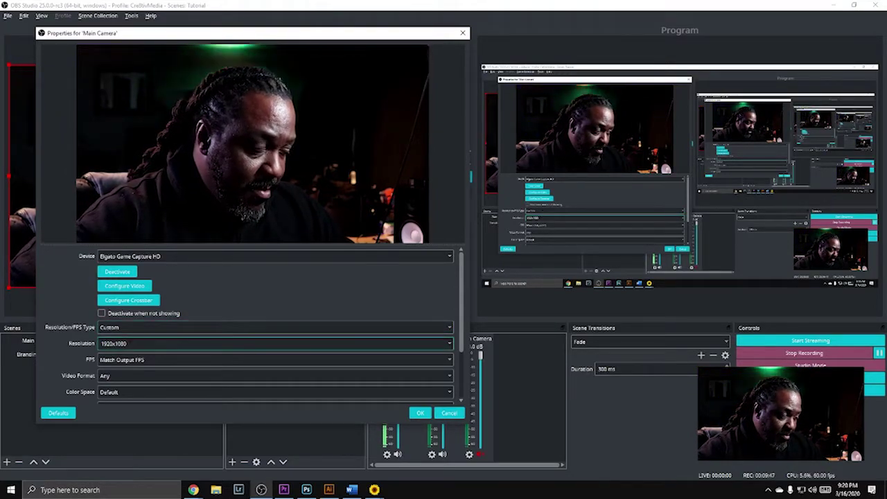
pyautogui.scroll(-2, 63, 359)
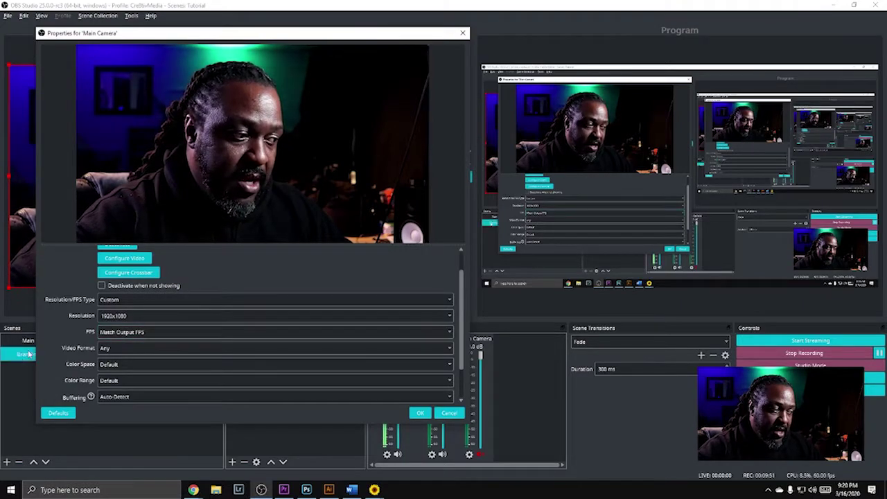
pyautogui.scroll(-3, 104, 341)
pyautogui.scroll(5, 70, 349)
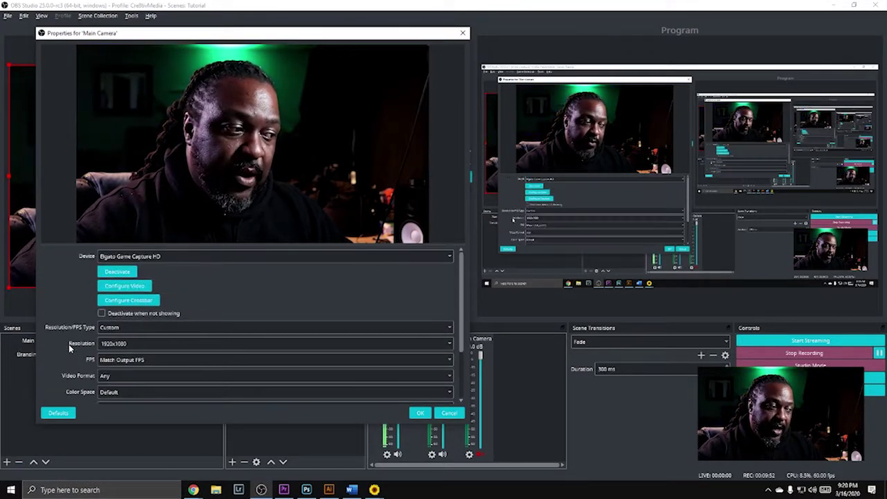
pyautogui.click(448, 414)
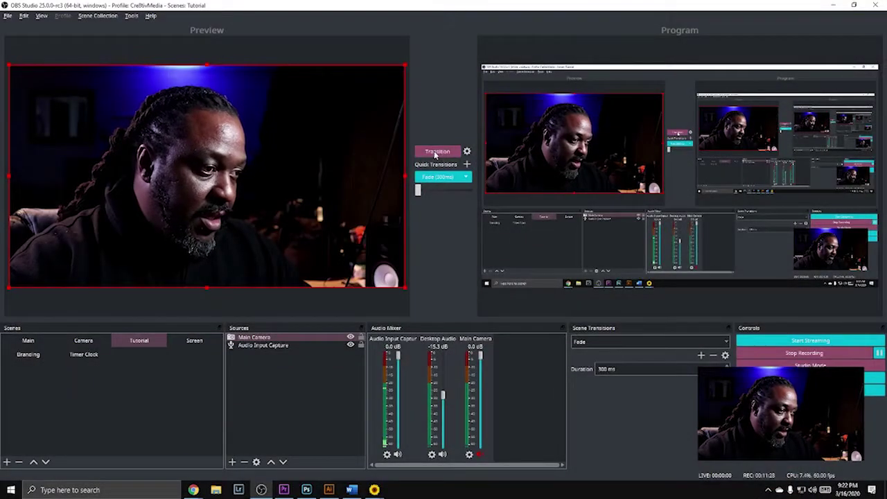
# Add the existing Specials image to the Tutorial scene as a visible source
pyautogui.click(273, 398)
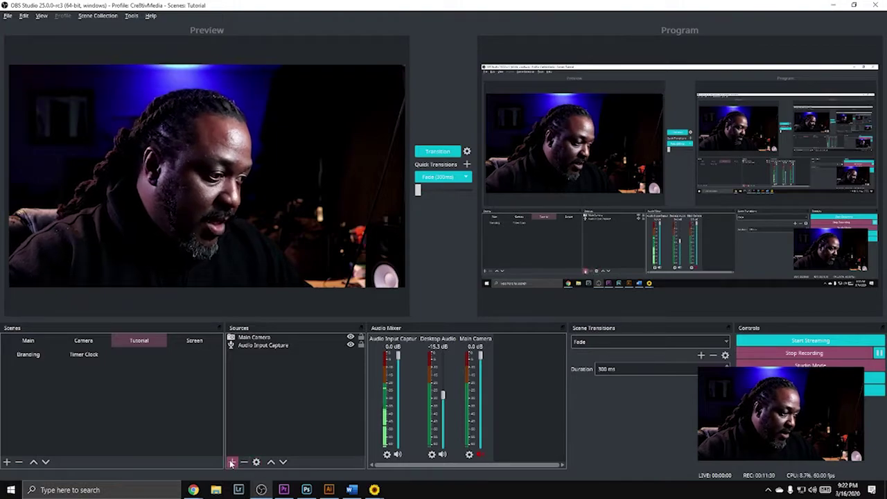
pyautogui.click(233, 462)
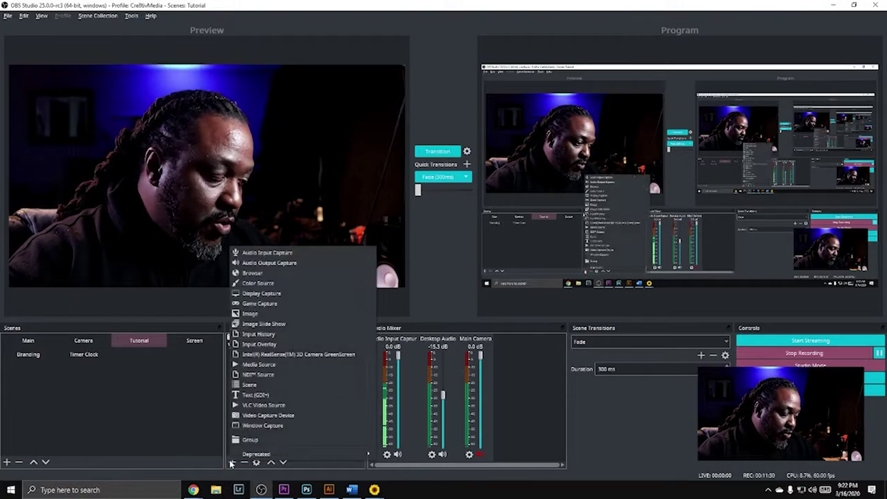
pyautogui.click(289, 315)
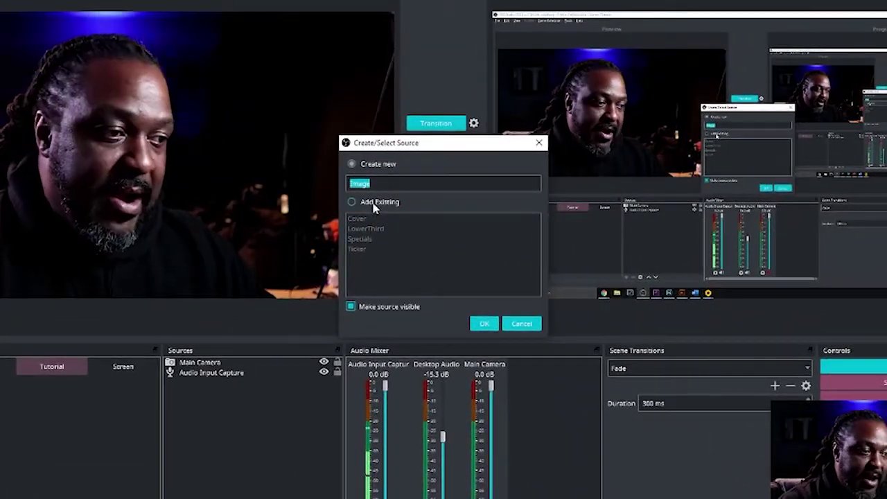
pyautogui.click(374, 202)
pyautogui.click(366, 228)
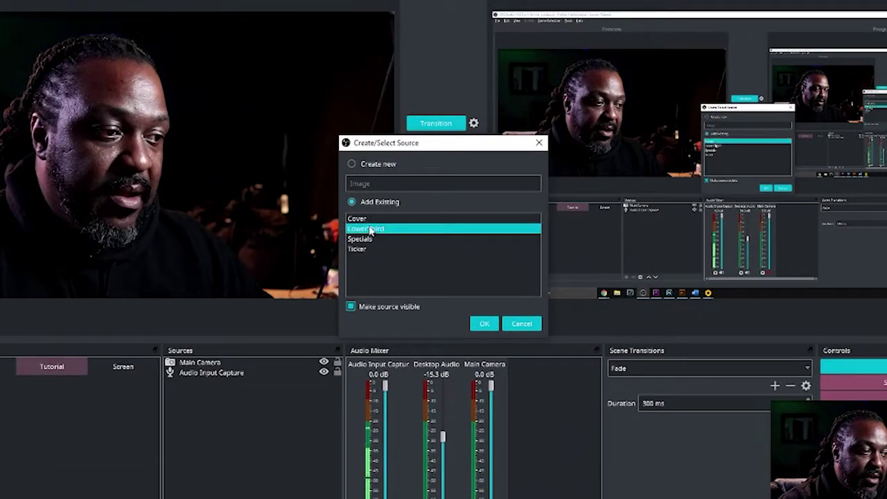
pyautogui.click(365, 238)
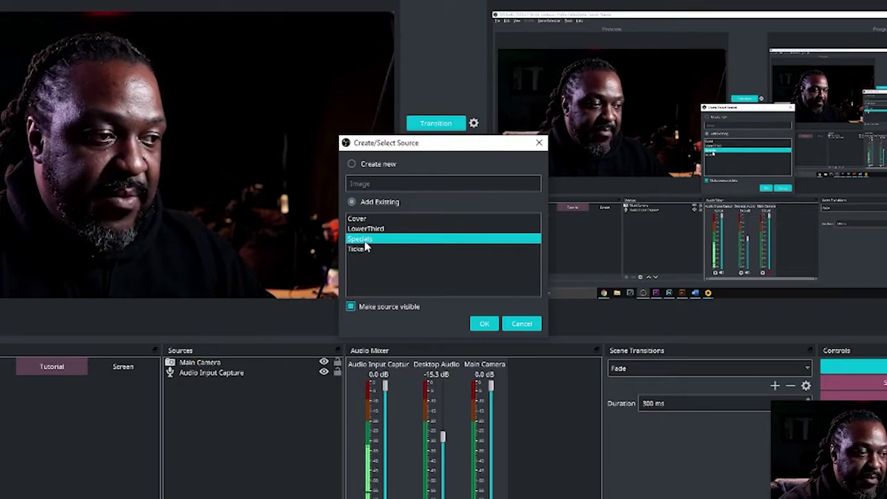
pyautogui.click(487, 323)
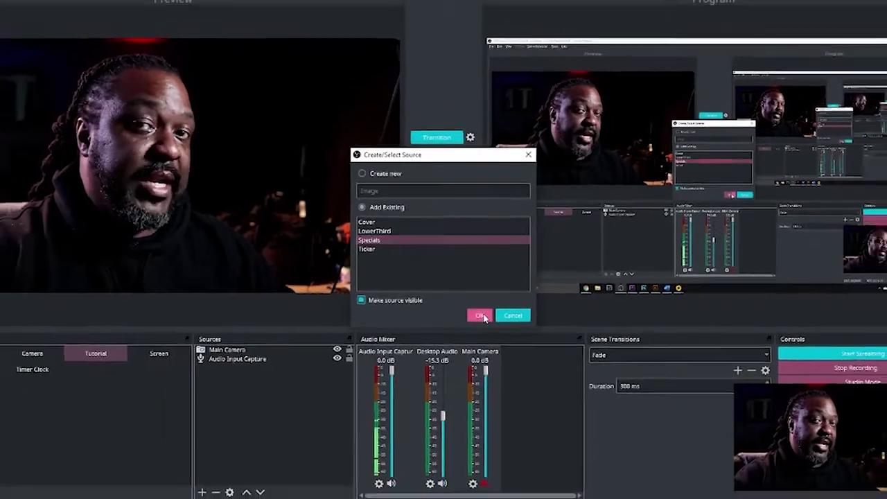
pyautogui.click(484, 317)
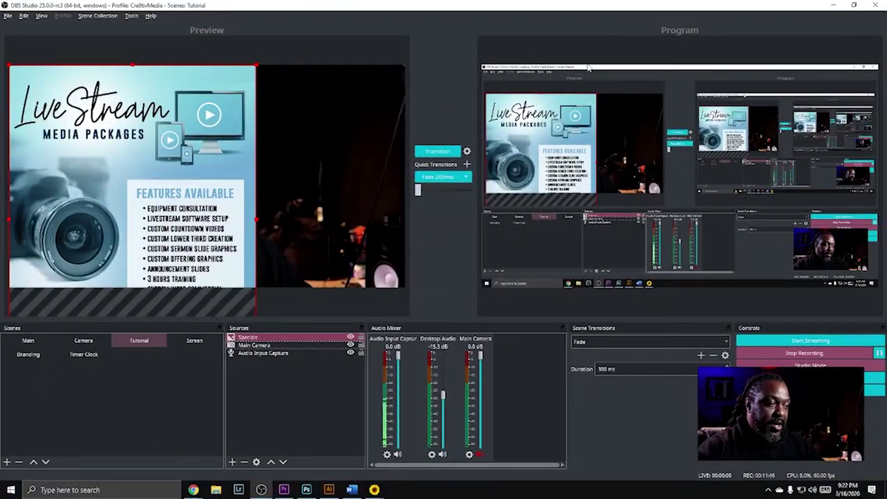
# Shrink the Specials image to fit beside the presenter in the upper right of the camera picture, and hide it
pyautogui.moveTo(256, 67); pyautogui.dragTo(320, 115)
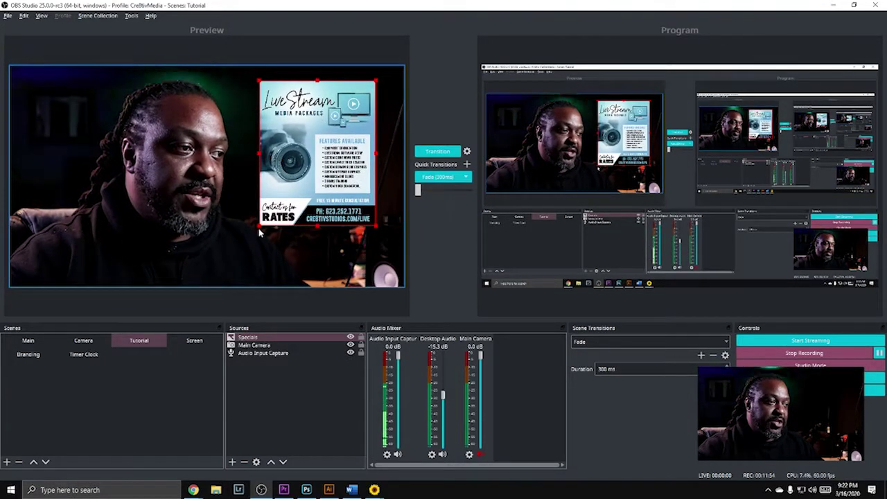
pyautogui.moveTo(262, 225); pyautogui.dragTo(263, 224)
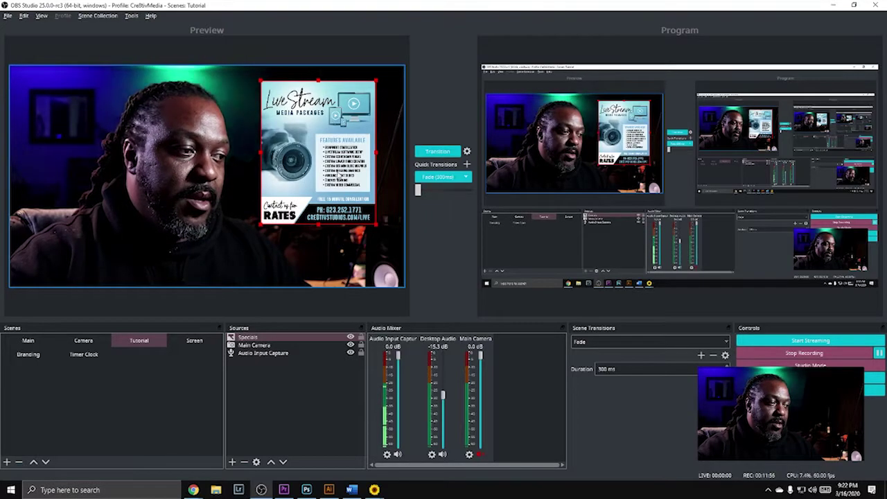
pyautogui.moveTo(339, 167); pyautogui.dragTo(334, 169)
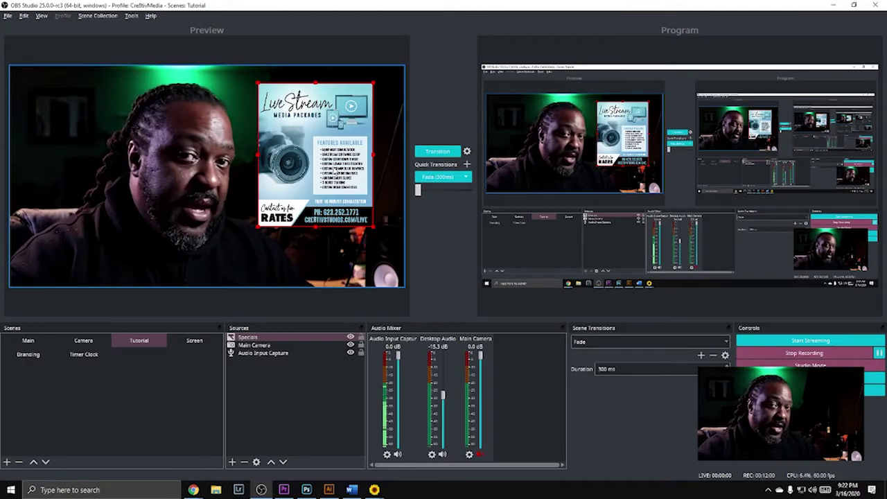
pyautogui.moveTo(335, 169); pyautogui.dragTo(333, 168)
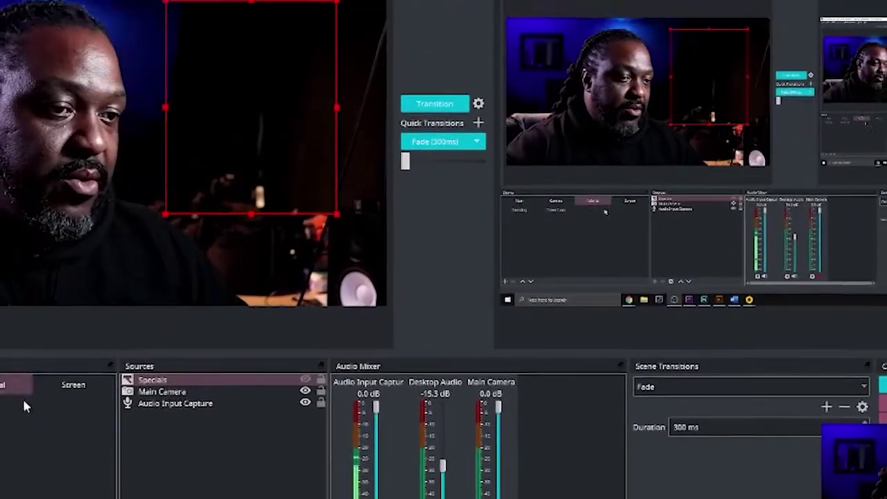
pyautogui.click(356, 339)
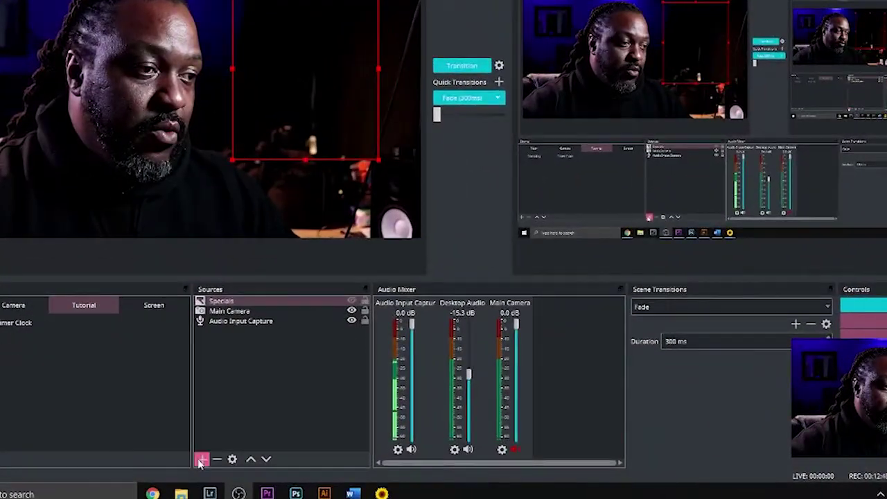
# Examine the source types available for the Tutorial scene, including Display Capture, without adding one
pyautogui.click(199, 463)
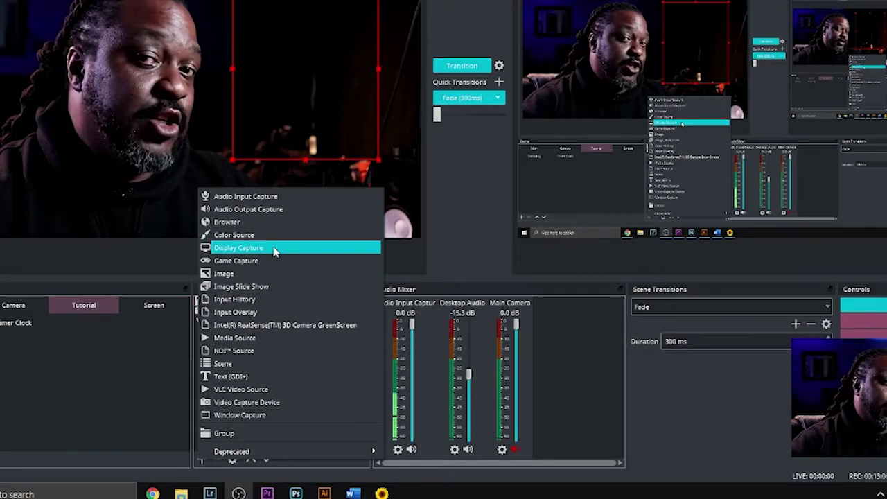
pyautogui.click(155, 354)
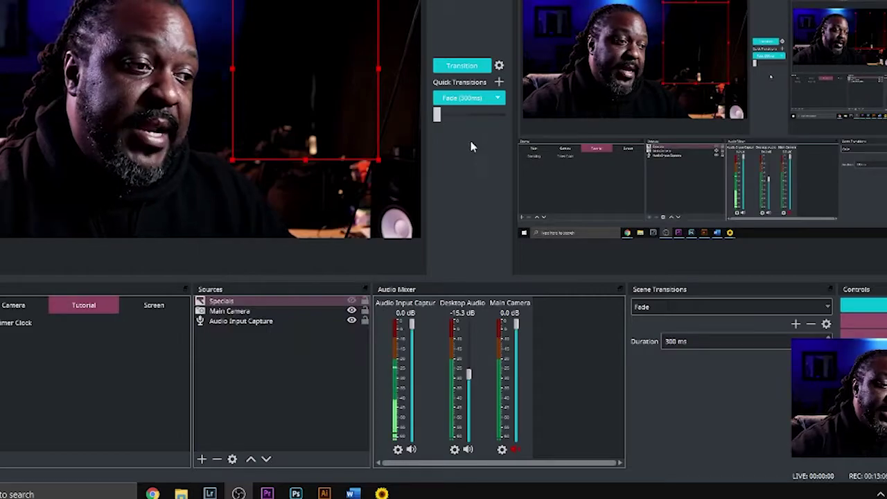